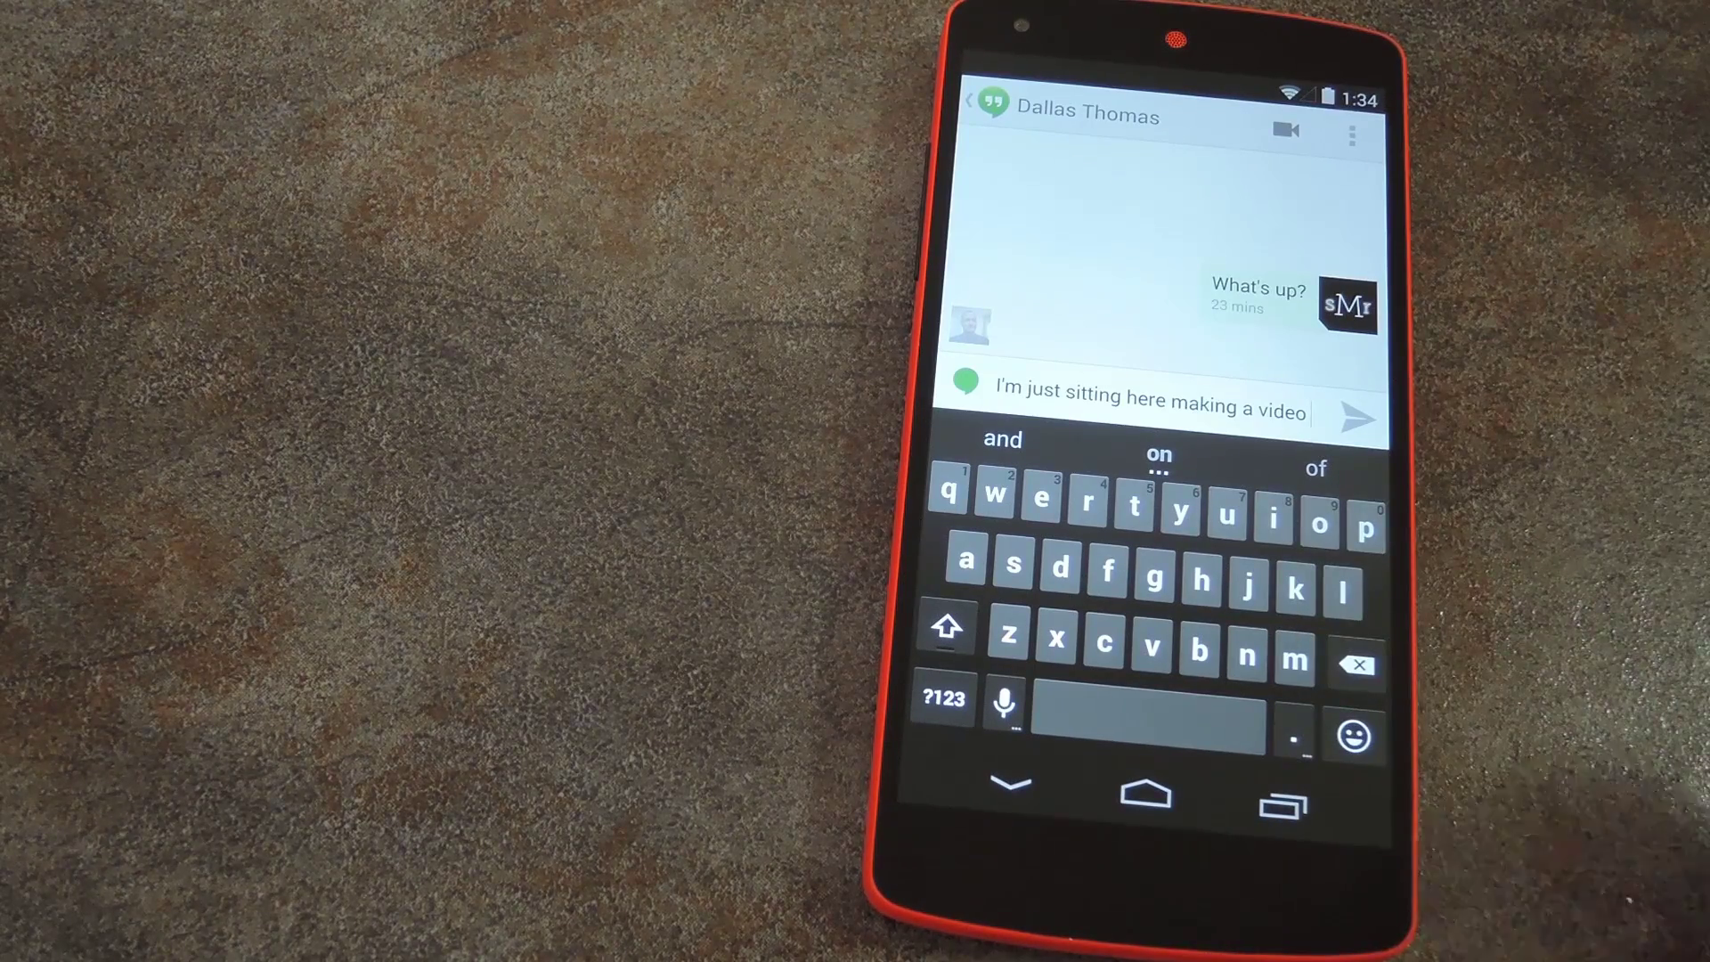
- Select the word "making" in the Hangouts draft to bring up its selection popup
{"action": "left_click", "coordinate": [1209, 402]}
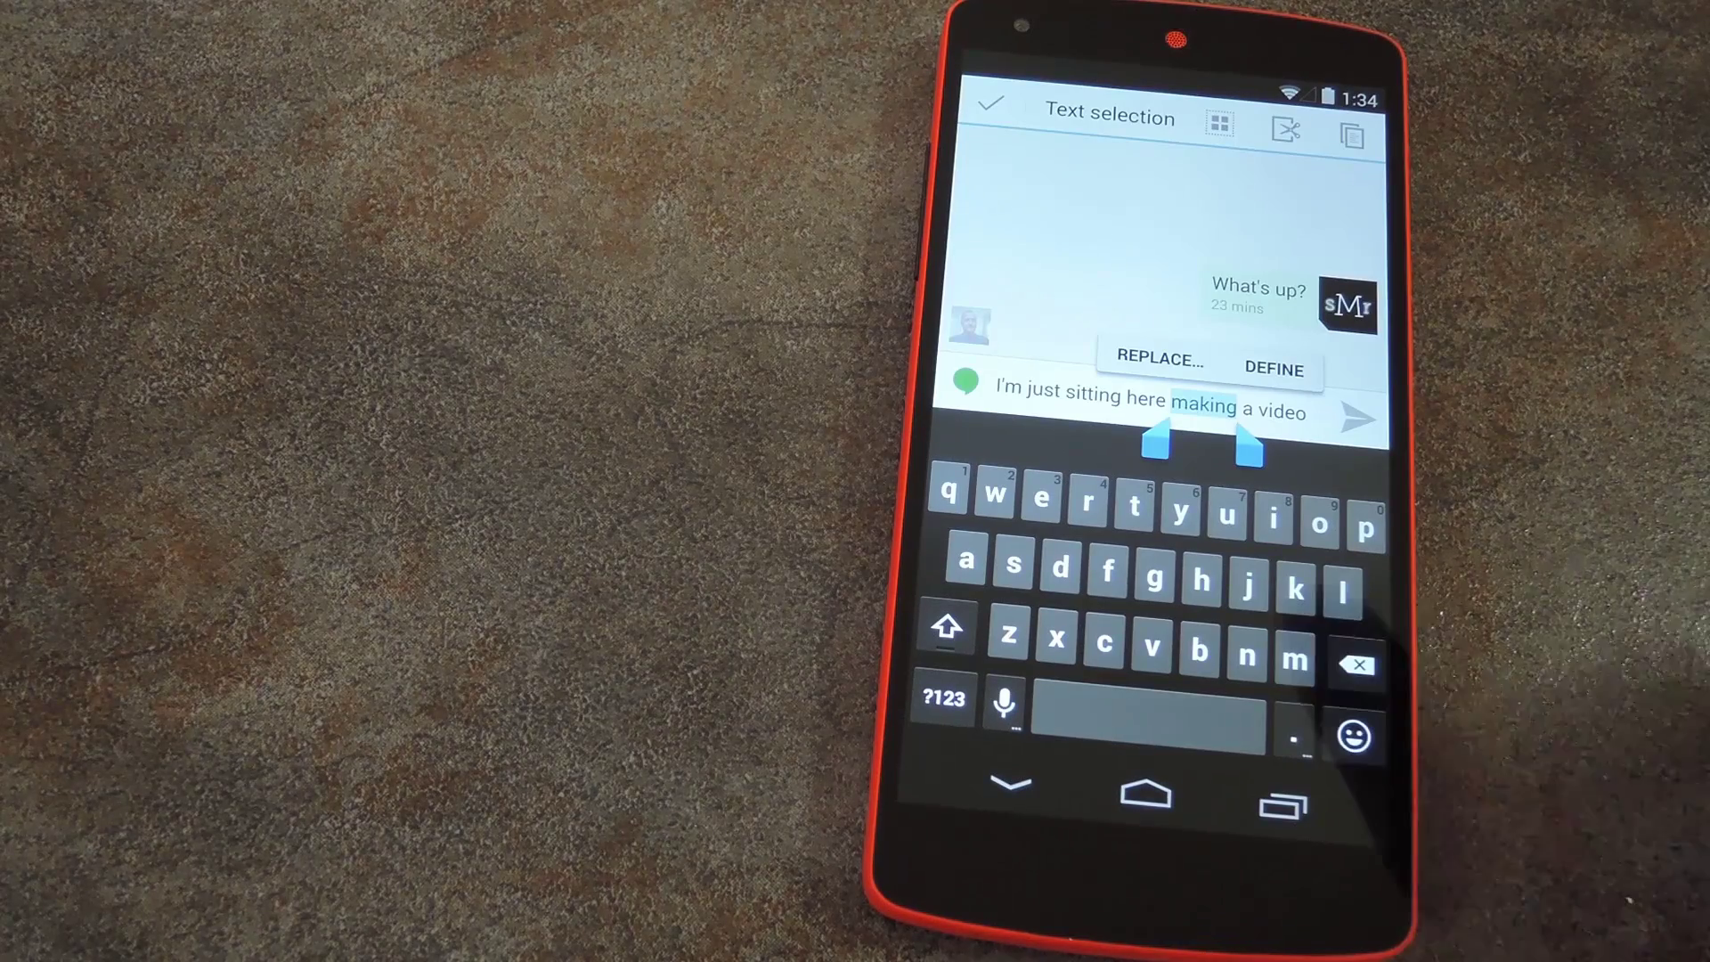
- Choose Define for "making" to look it up on Dictionary.com
{"action": "left_click", "coordinate": [1289, 366]}
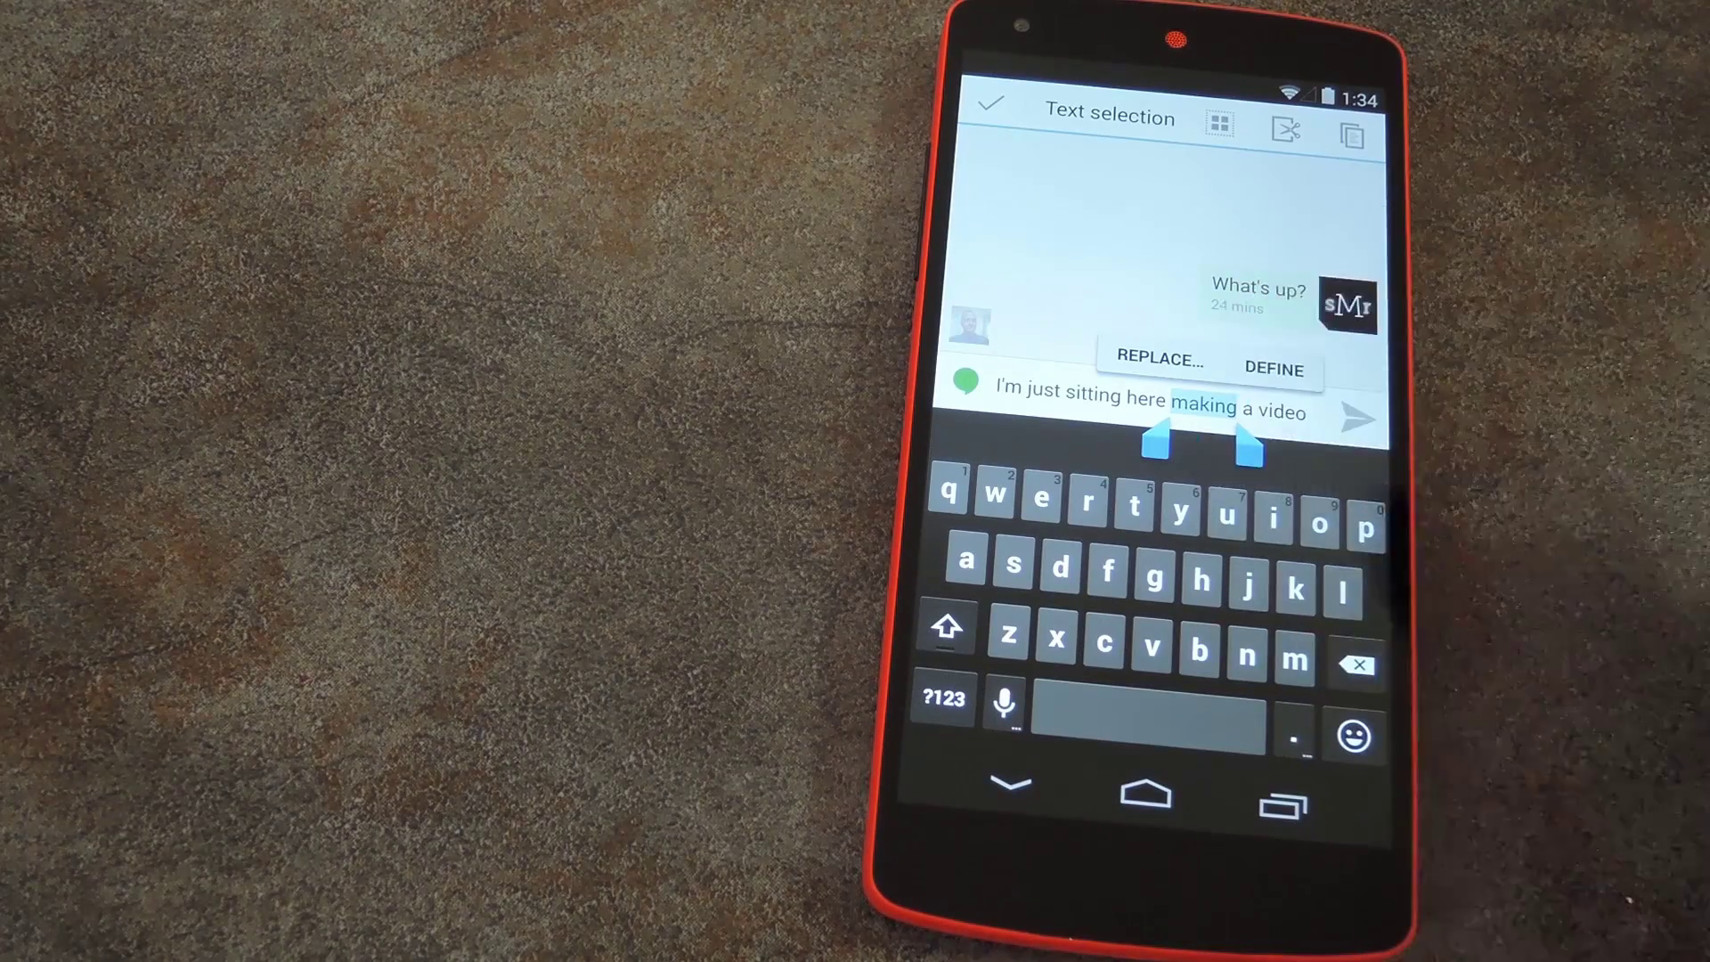